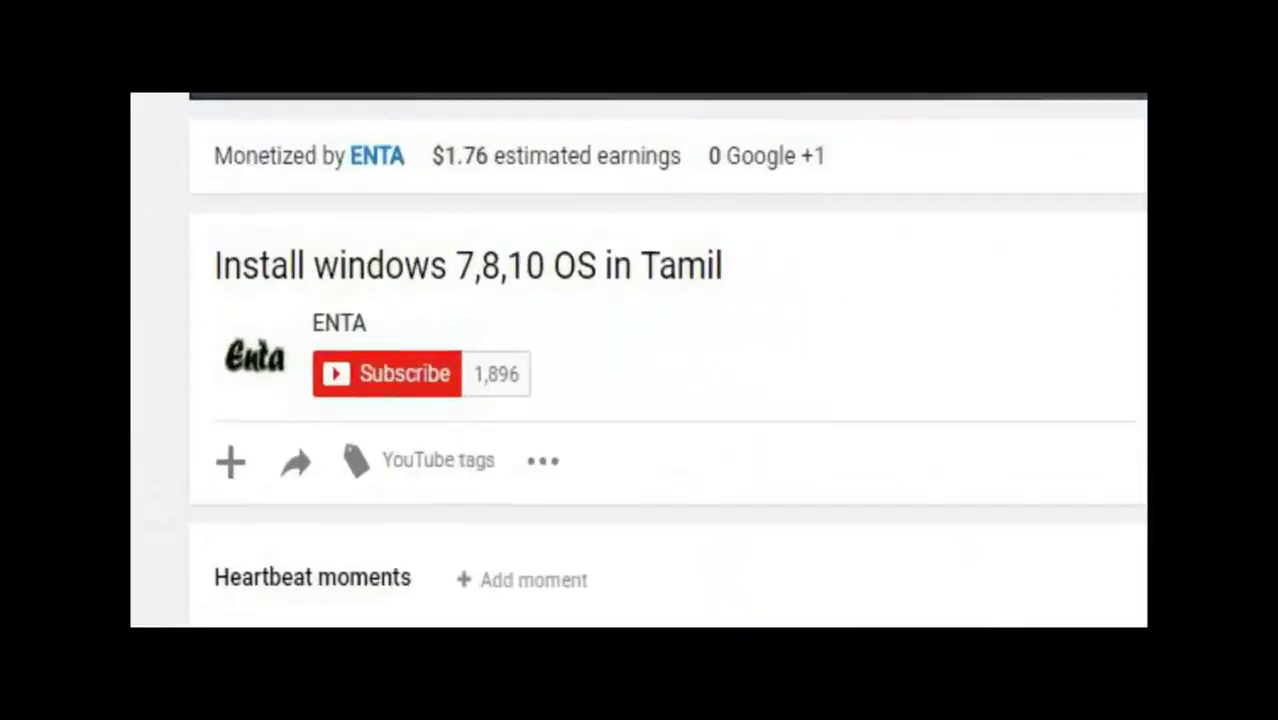
Step: Subscribe to the YouTube channel and bring up the notifications list
left_click(448, 372)
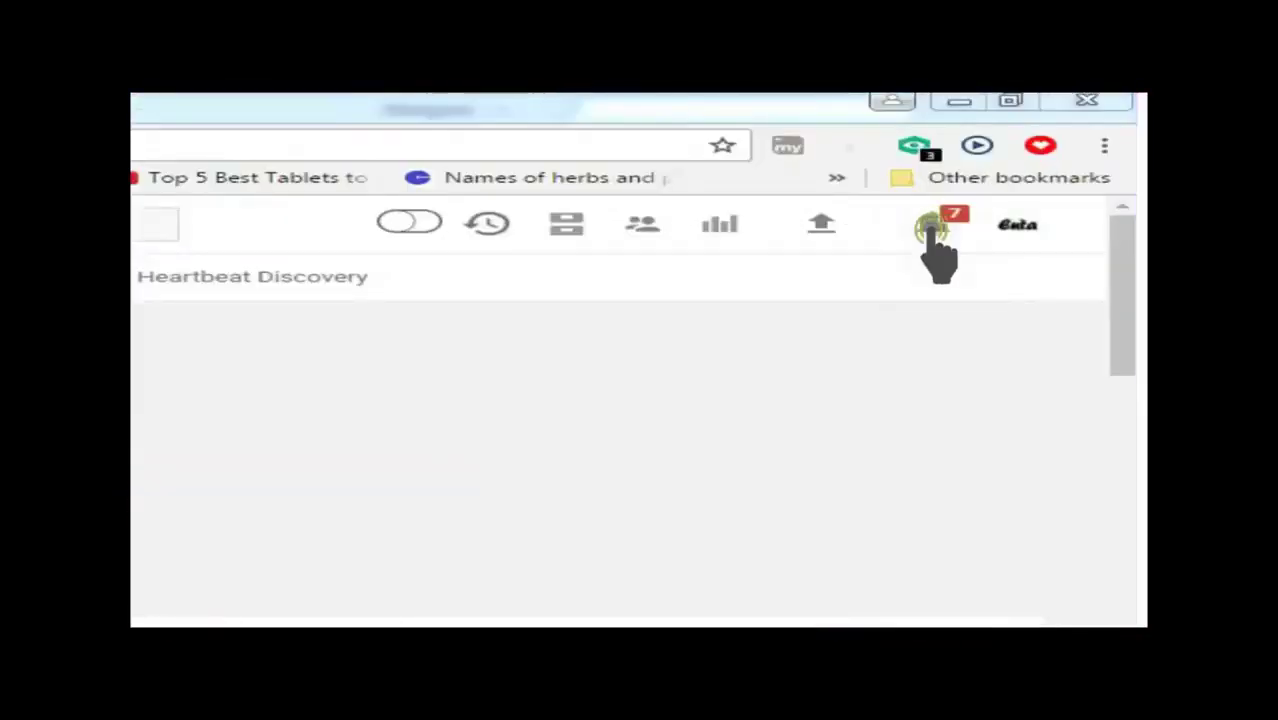
left_click(930, 224)
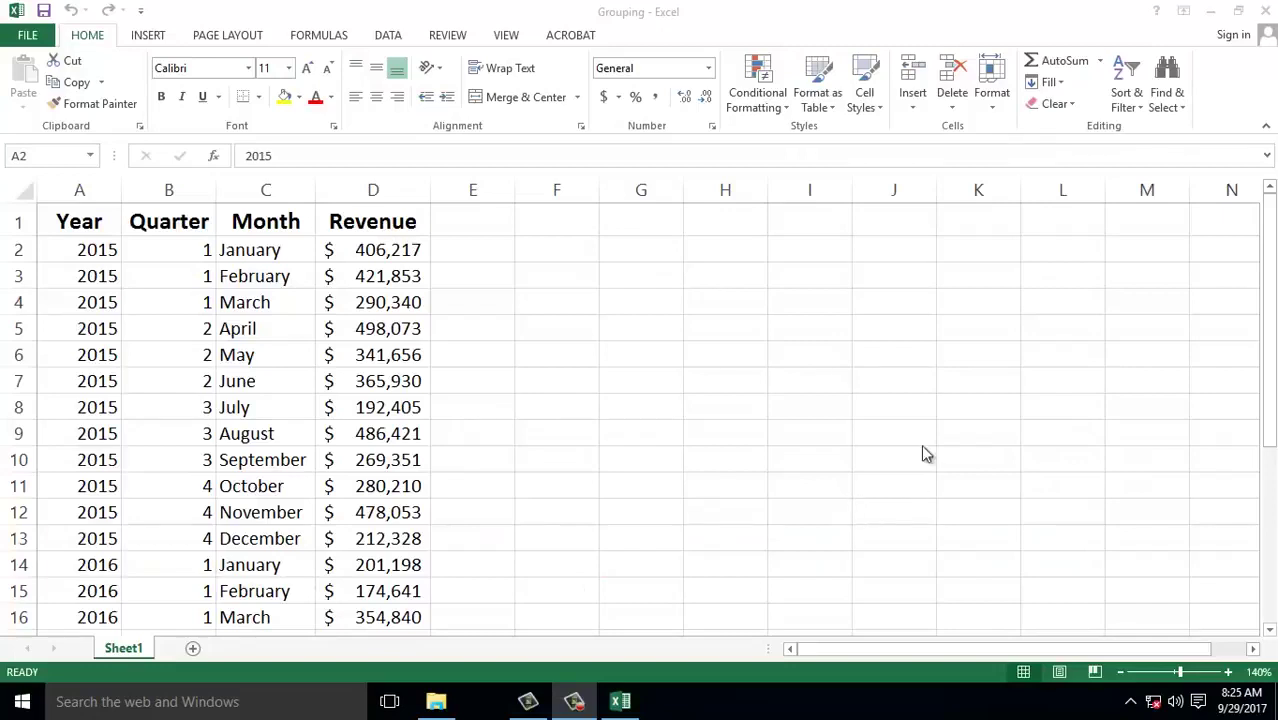
left_click(103, 251)
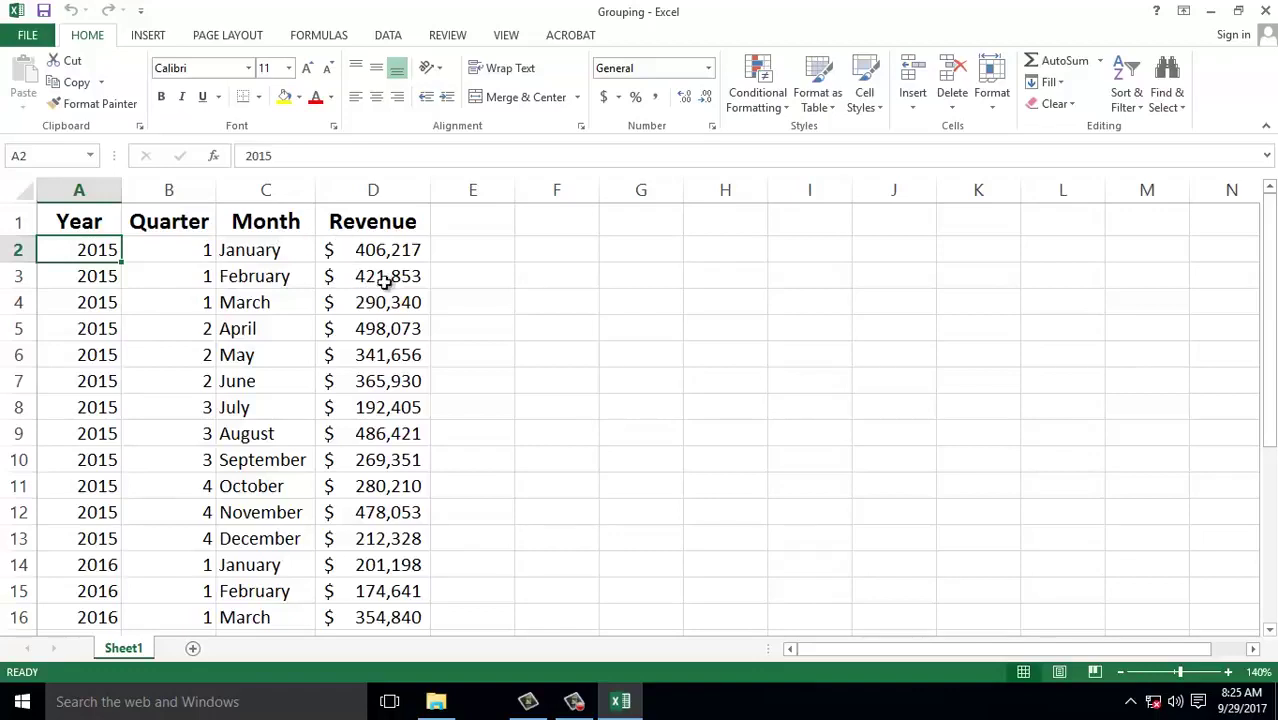
scroll(88, 530, "down", 5)
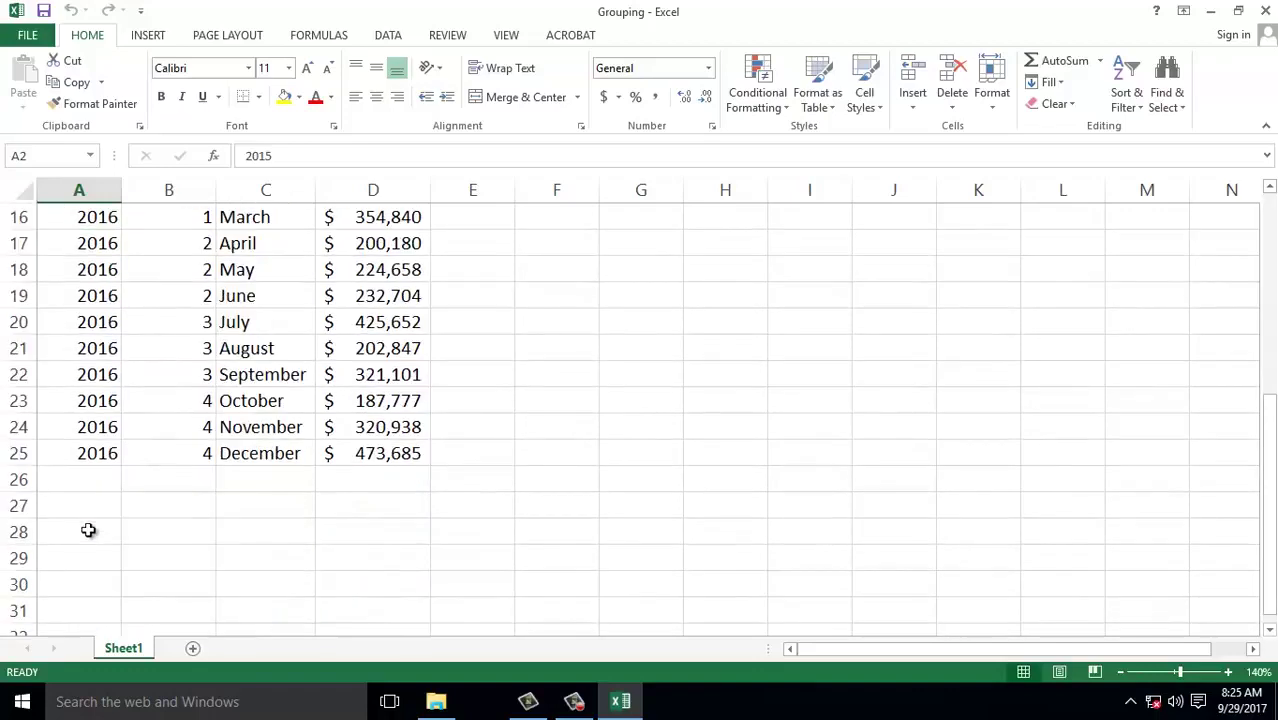
scroll(98, 452, "up", 5)
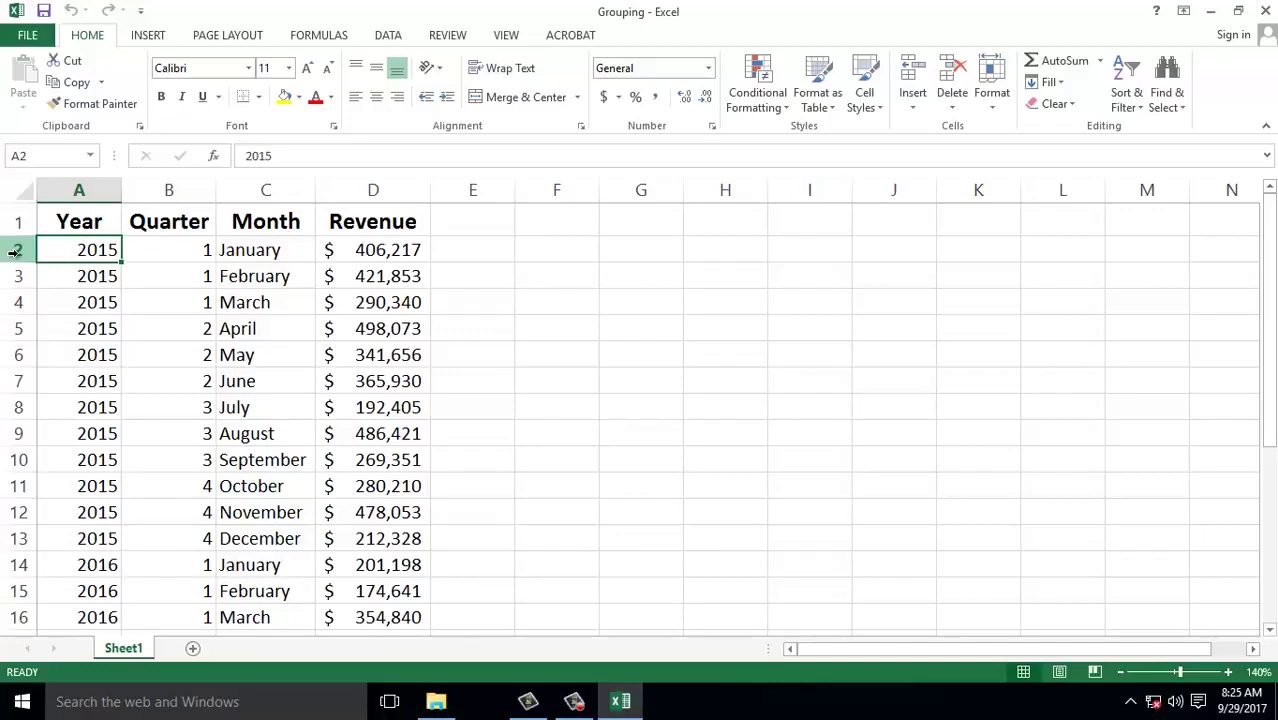
Step: Select rows 2 through 7, the January–June 2015 revenue rows, and show the Data ribbon
left_click_drag(15, 251, 7, 385)
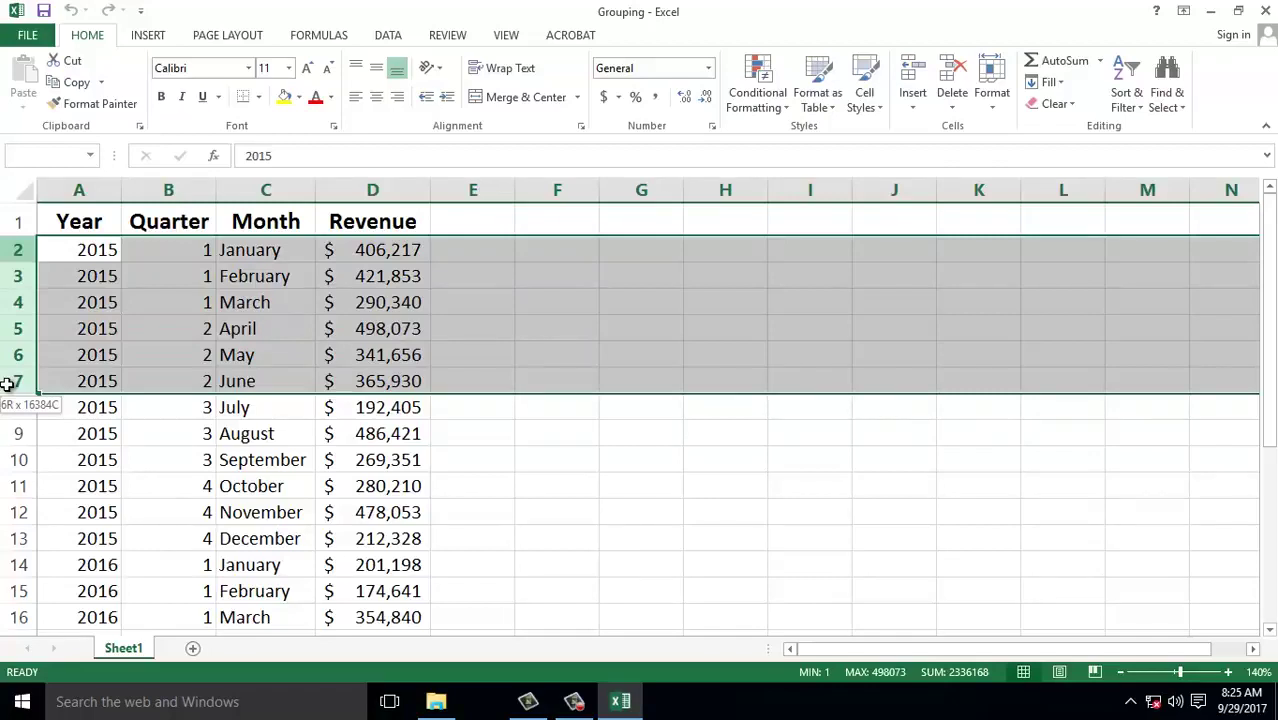
left_click(233, 305)
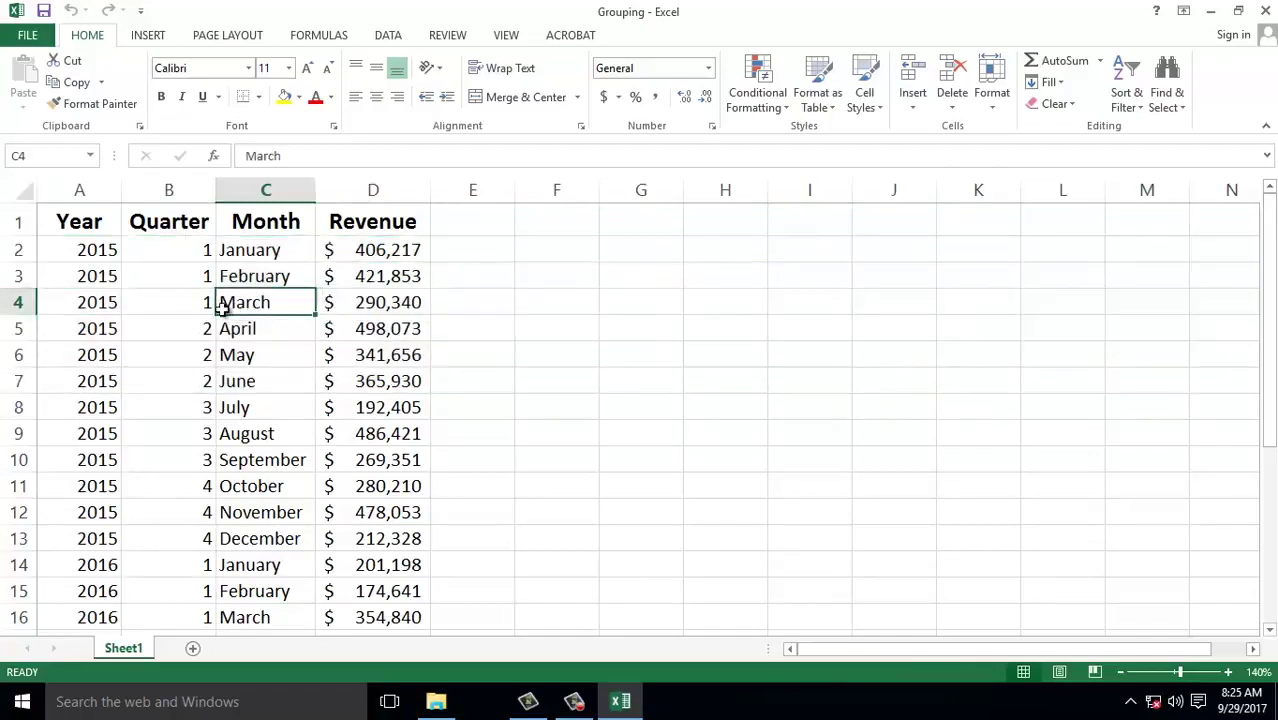
left_click(6, 250)
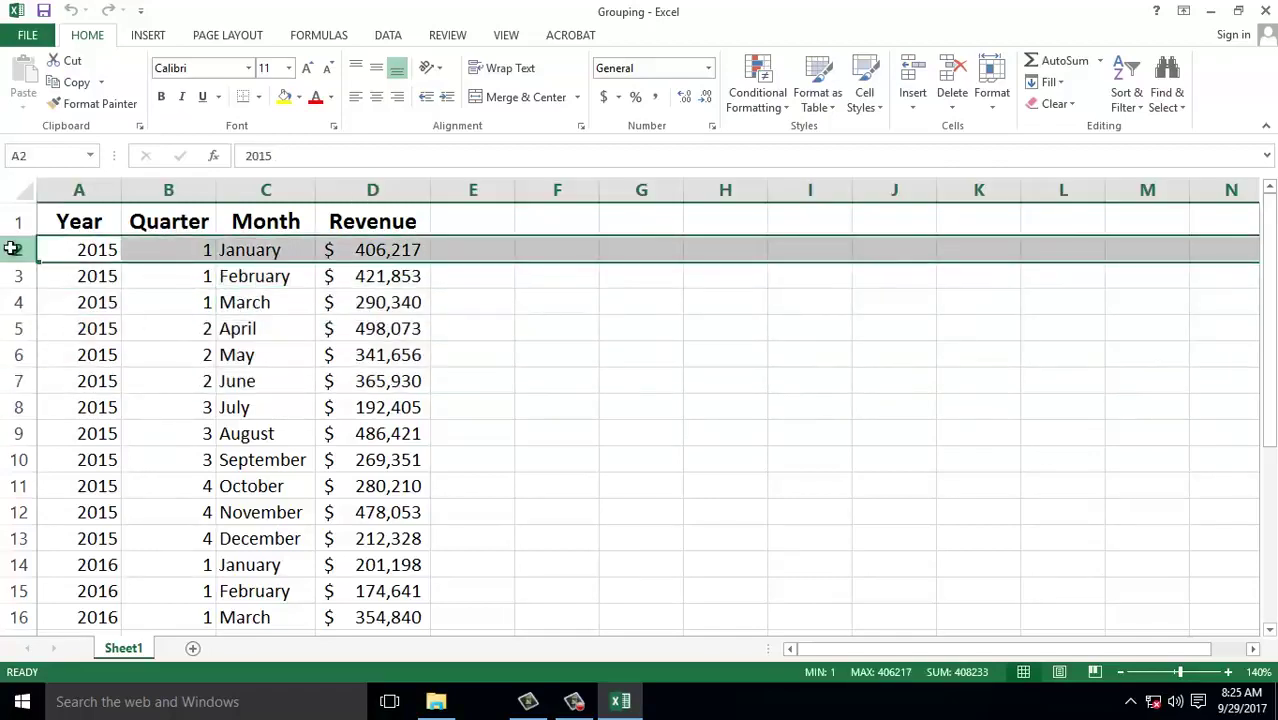
left_click_drag(10, 249, 2, 377)
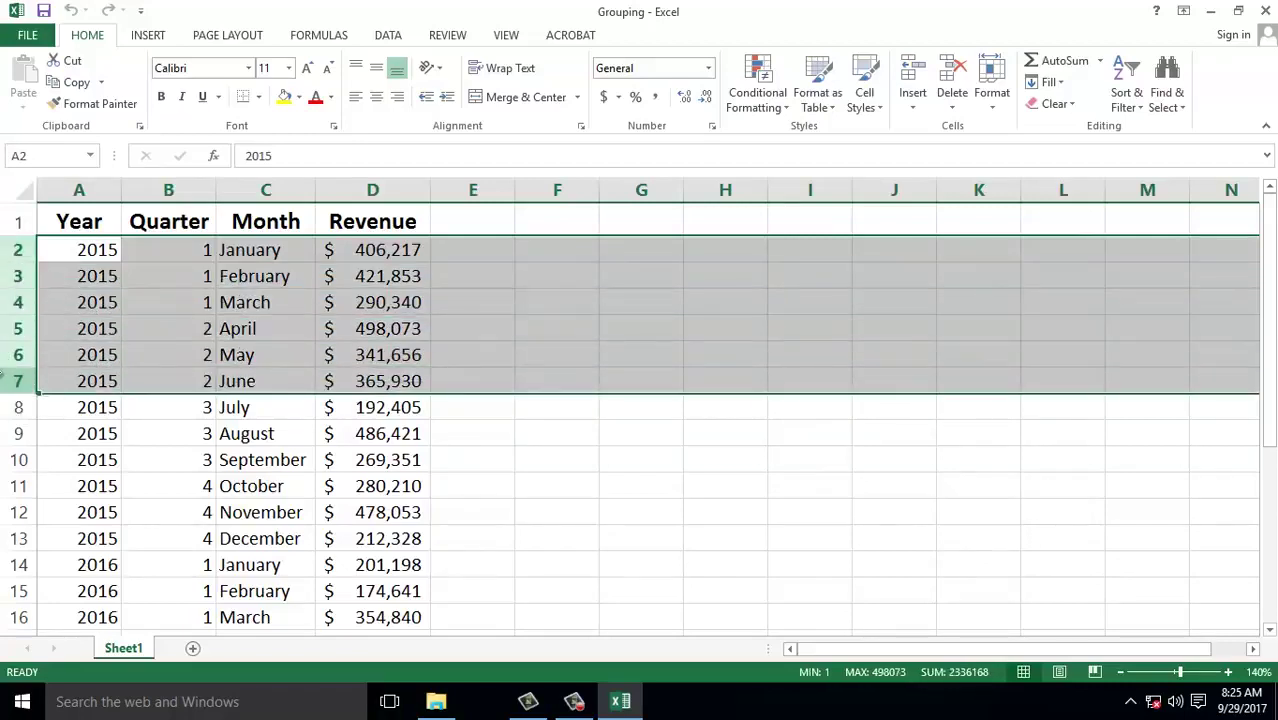
left_click(390, 40)
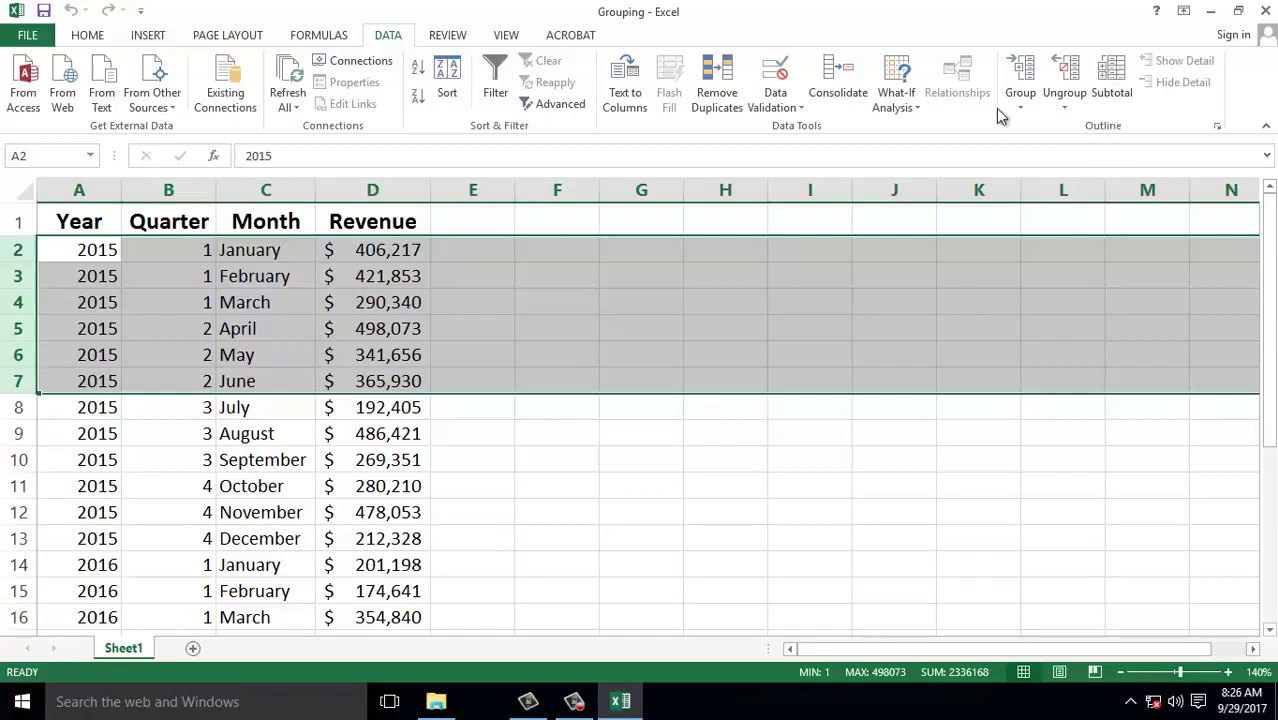
Step: Group the January–June 2015 rows, collapse the new outline level, then expand it again
left_click(1035, 72)
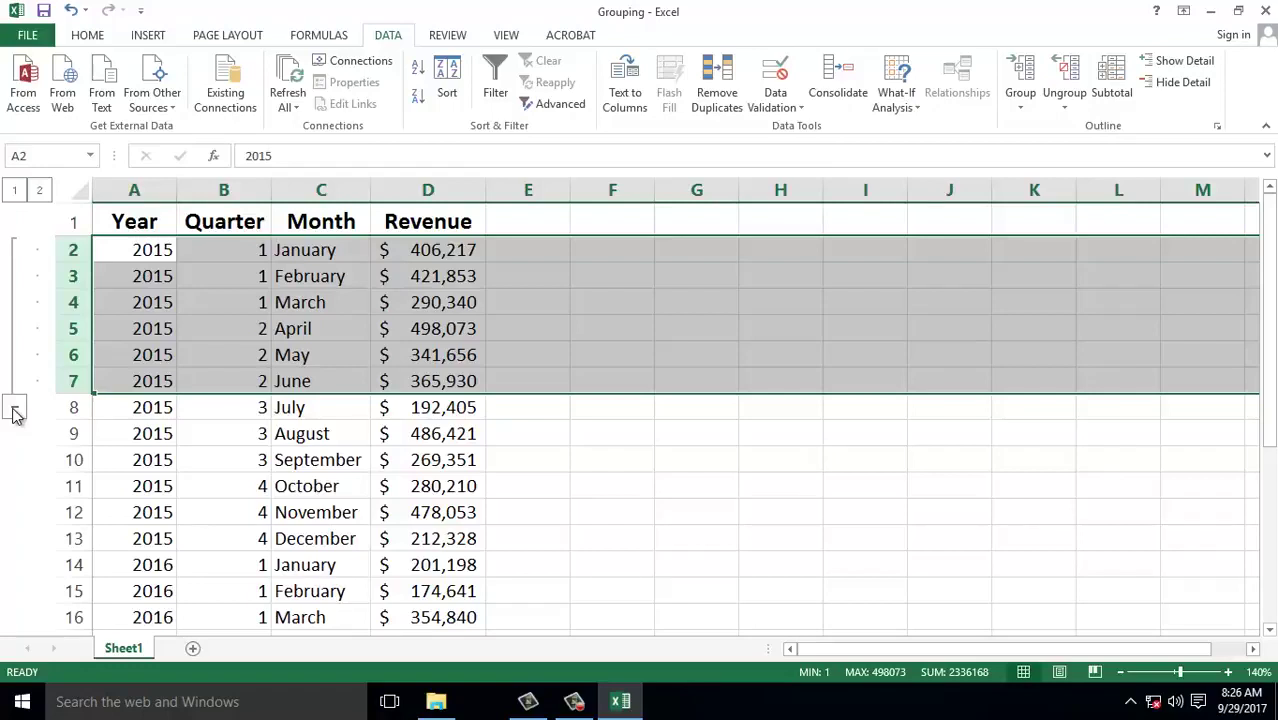
left_click(15, 409)
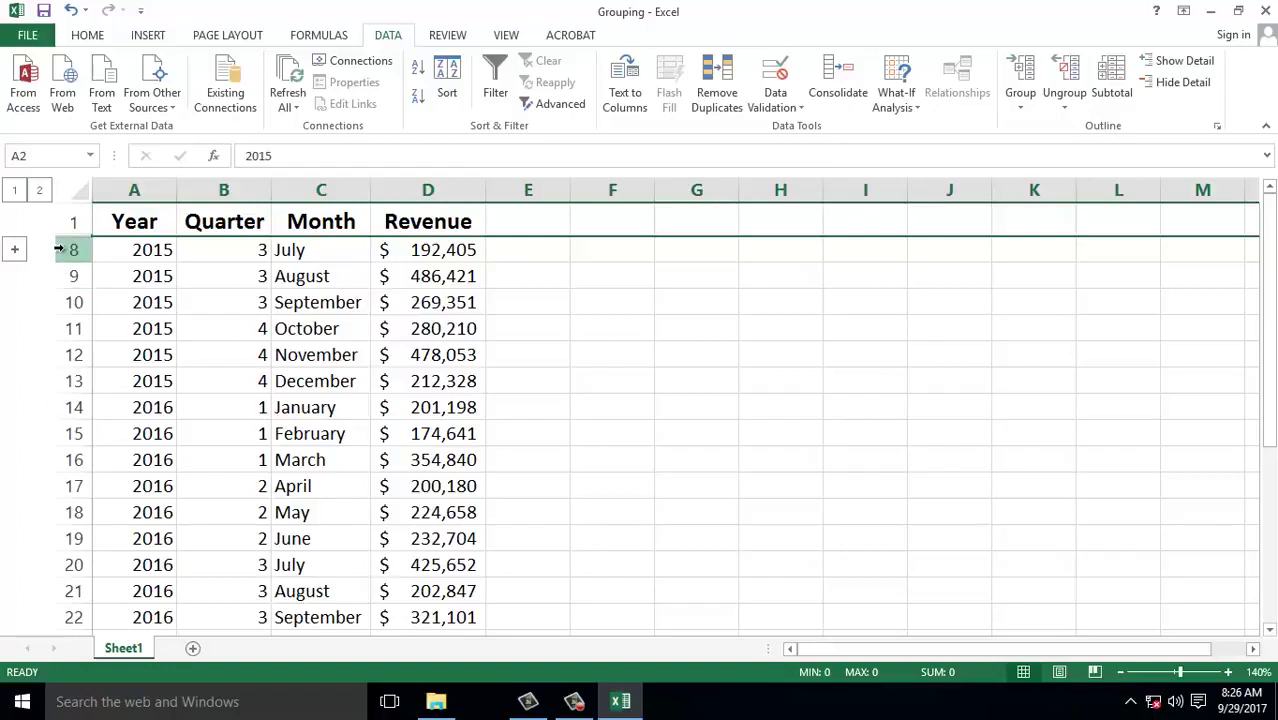
left_click(13, 252)
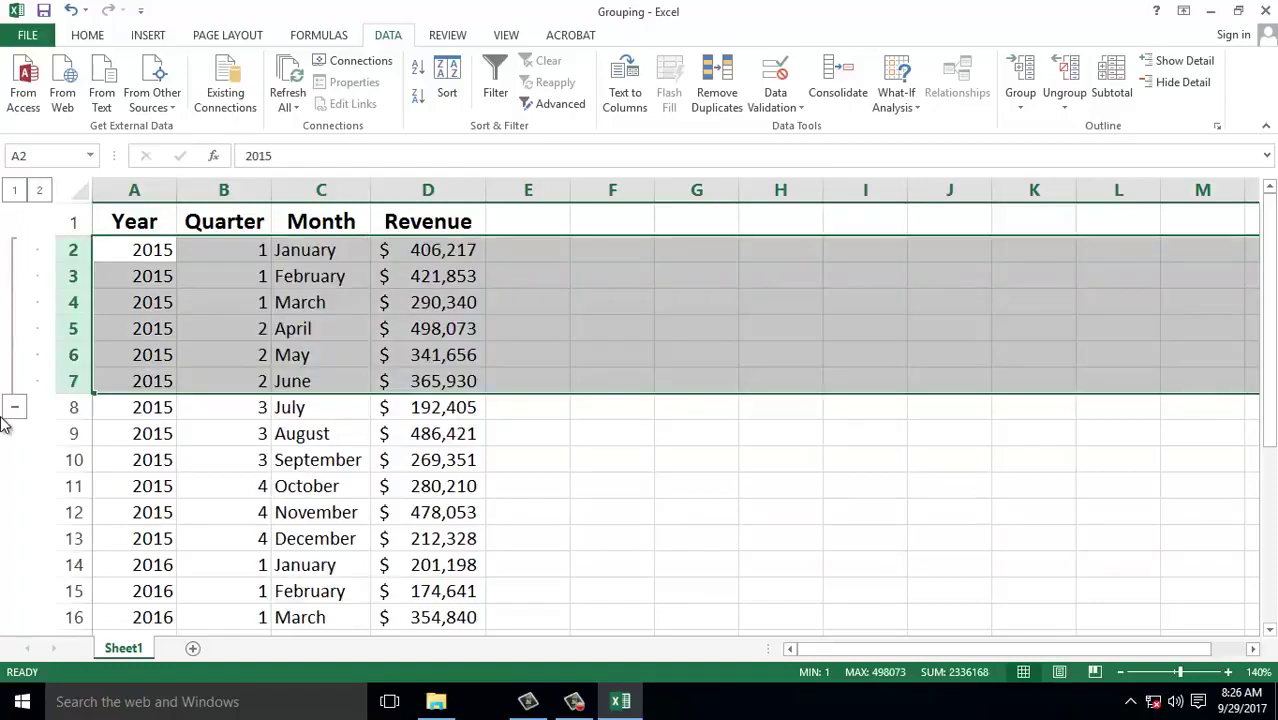
left_click(156, 372)
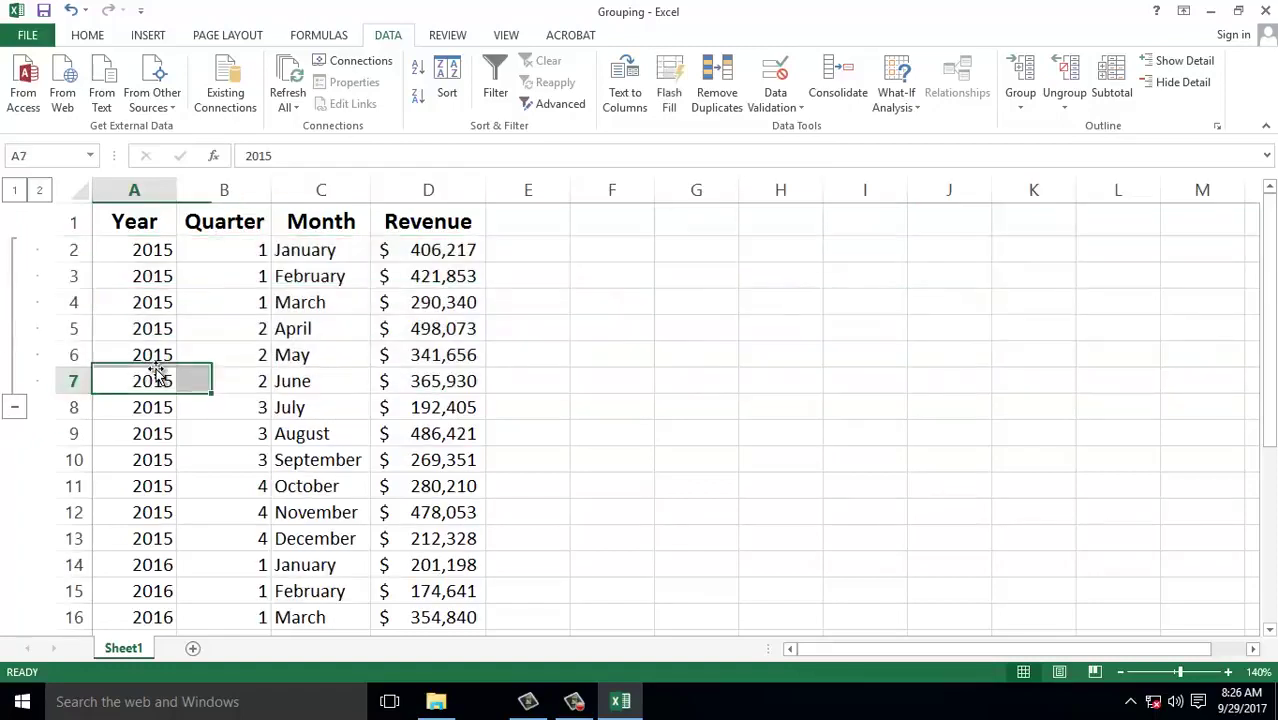
left_click(170, 304)
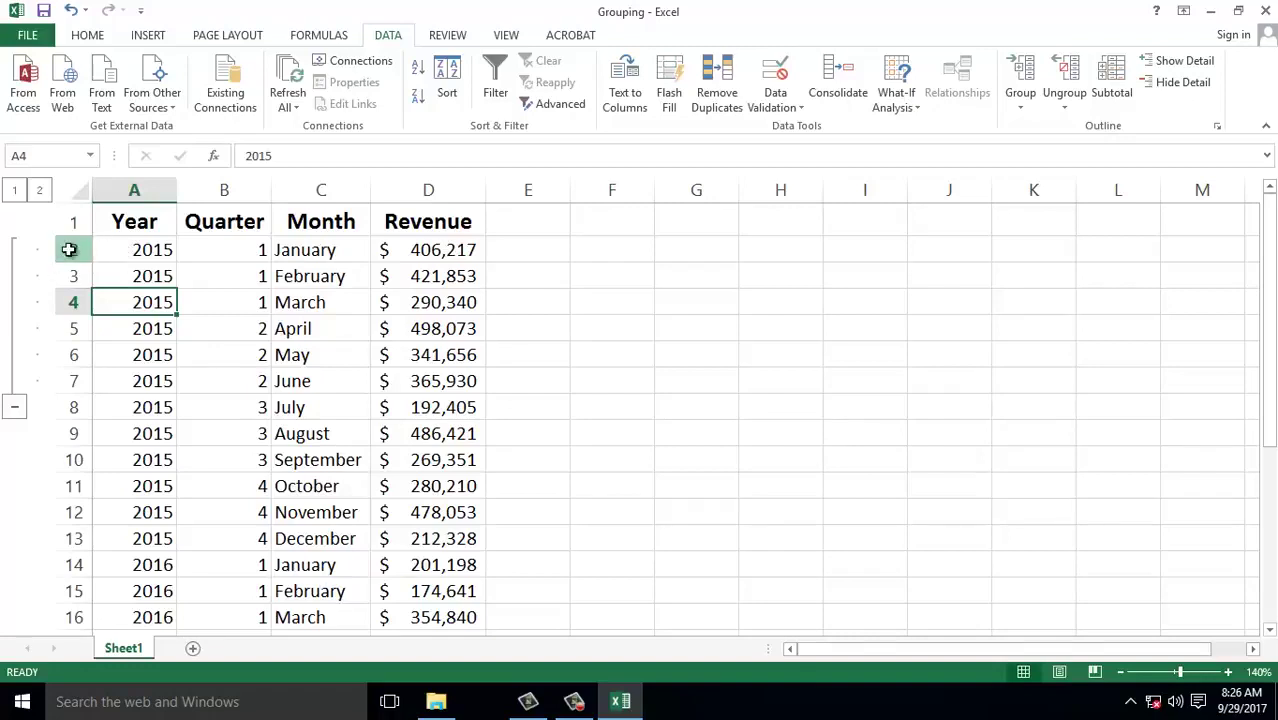
Step: Group rows 2–4 (January–March 2015) as a nested level, then collapse and re-expand it repeatedly
left_click_drag(70, 250, 61, 302)
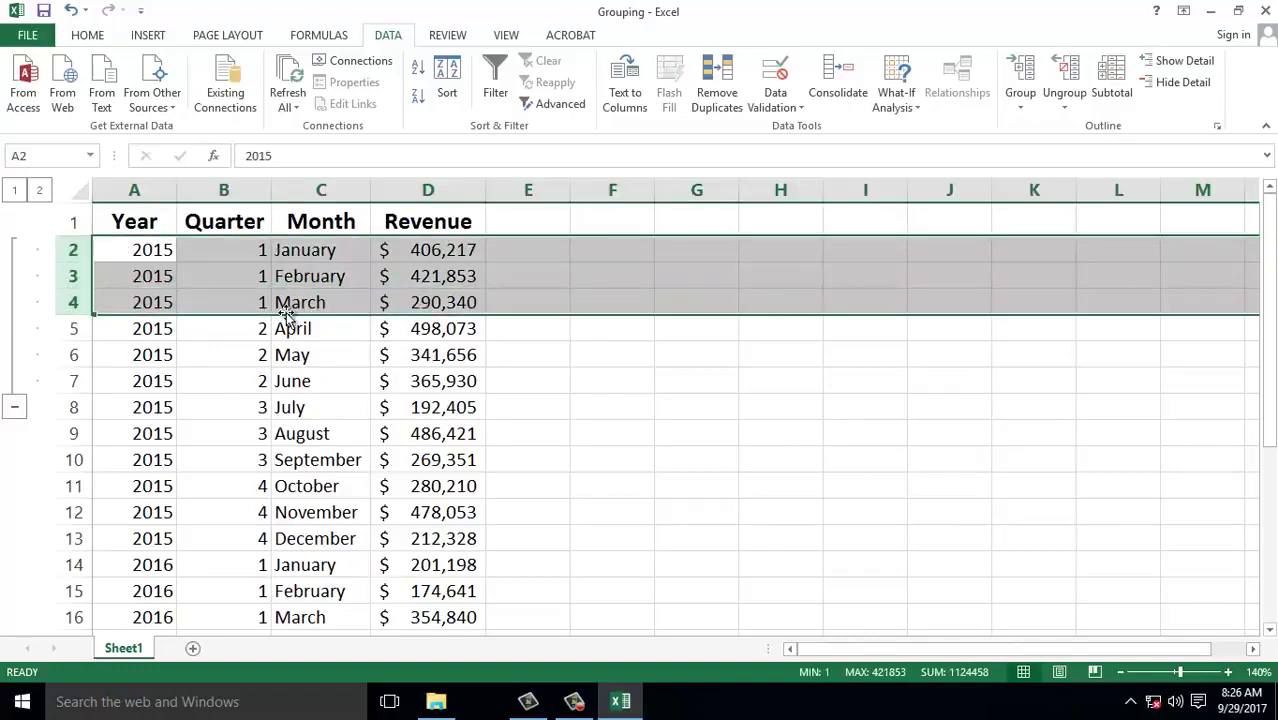
left_click(1019, 70)
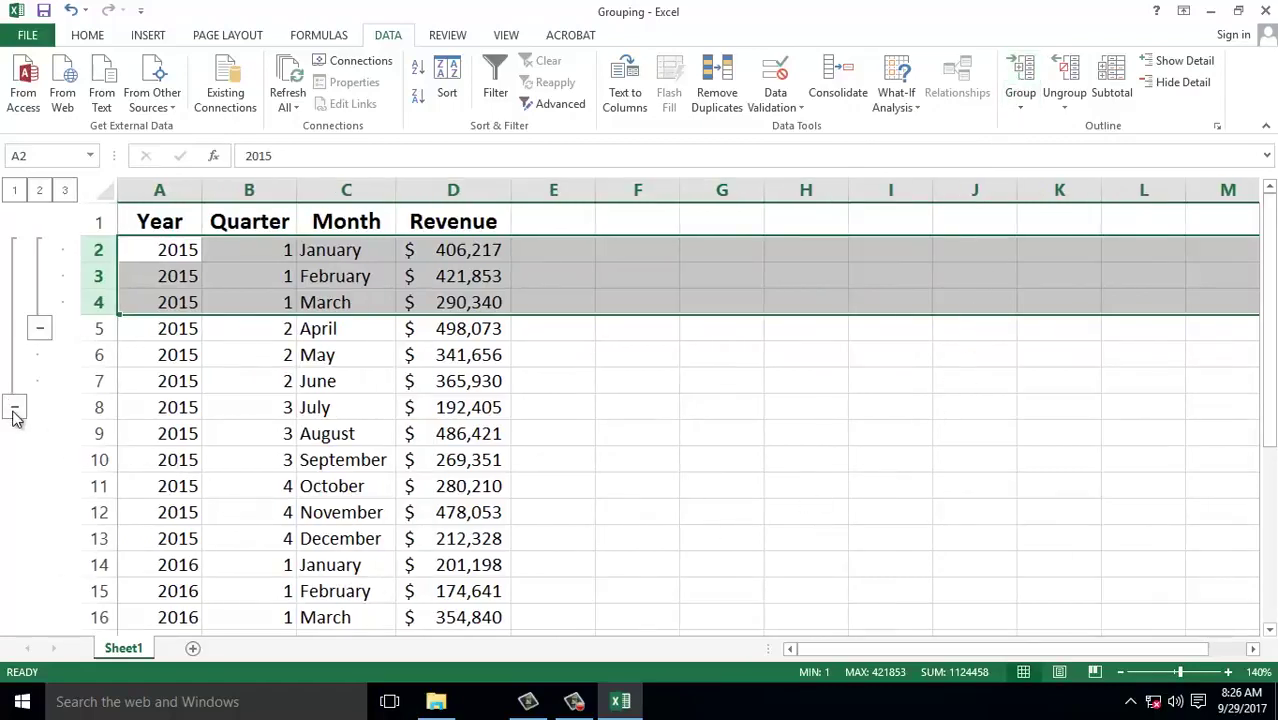
left_click(37, 333)
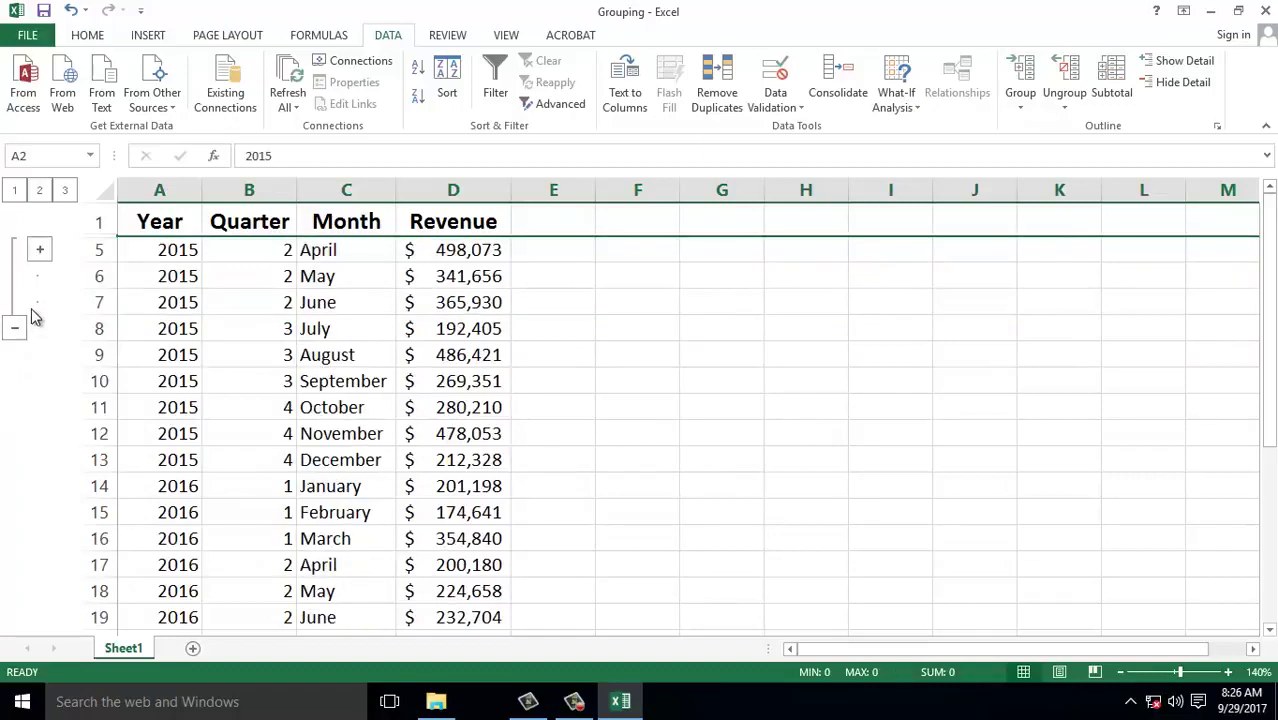
left_click(38, 250)
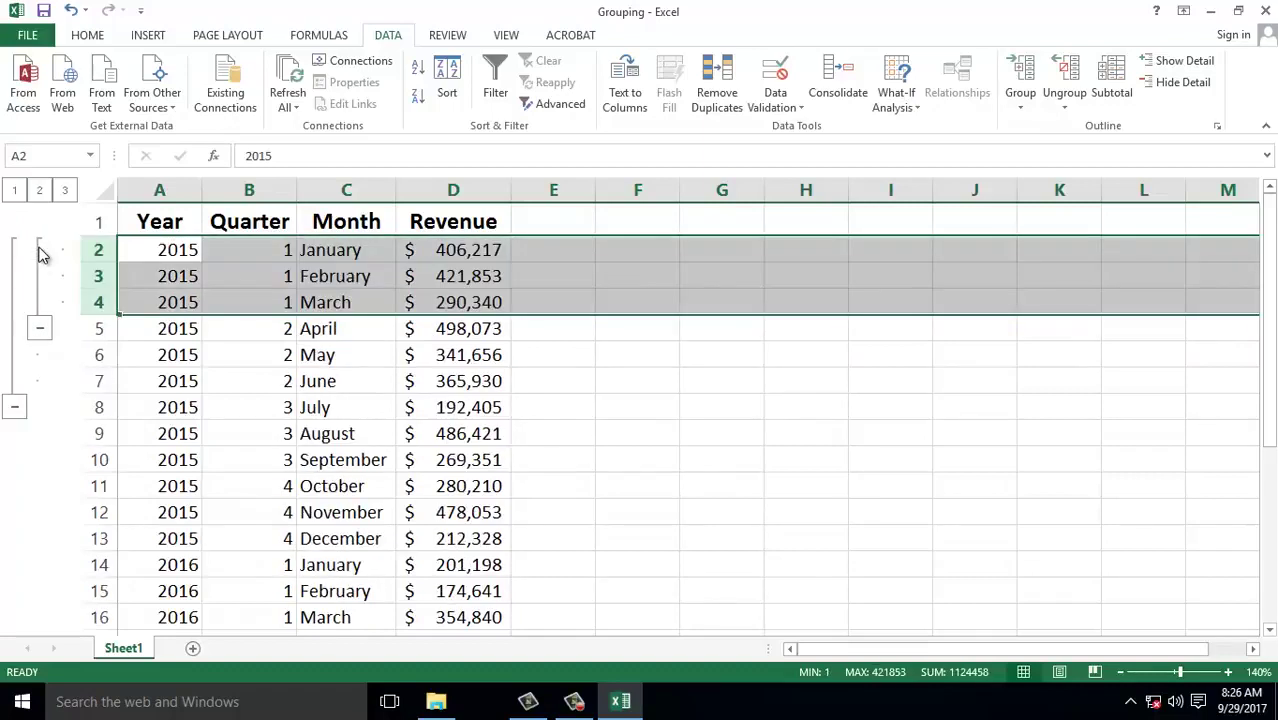
left_click(40, 330)
left_click(44, 252)
left_click(39, 328)
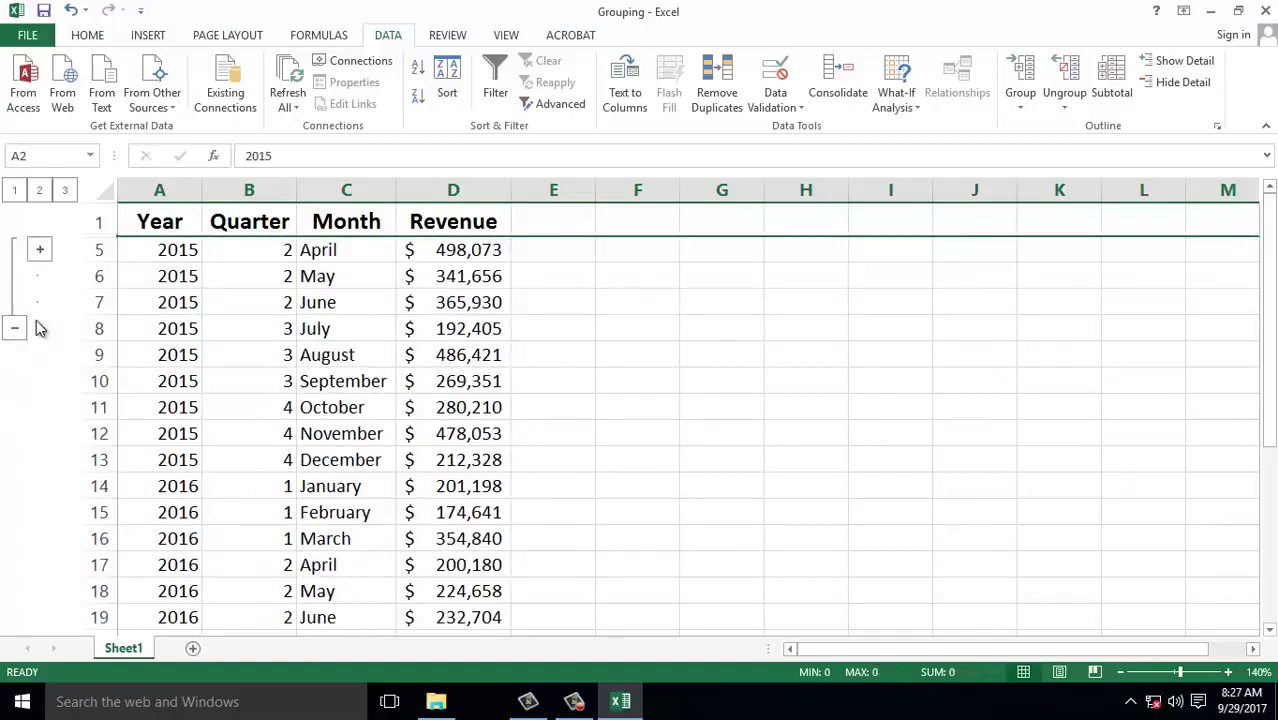
left_click(41, 252)
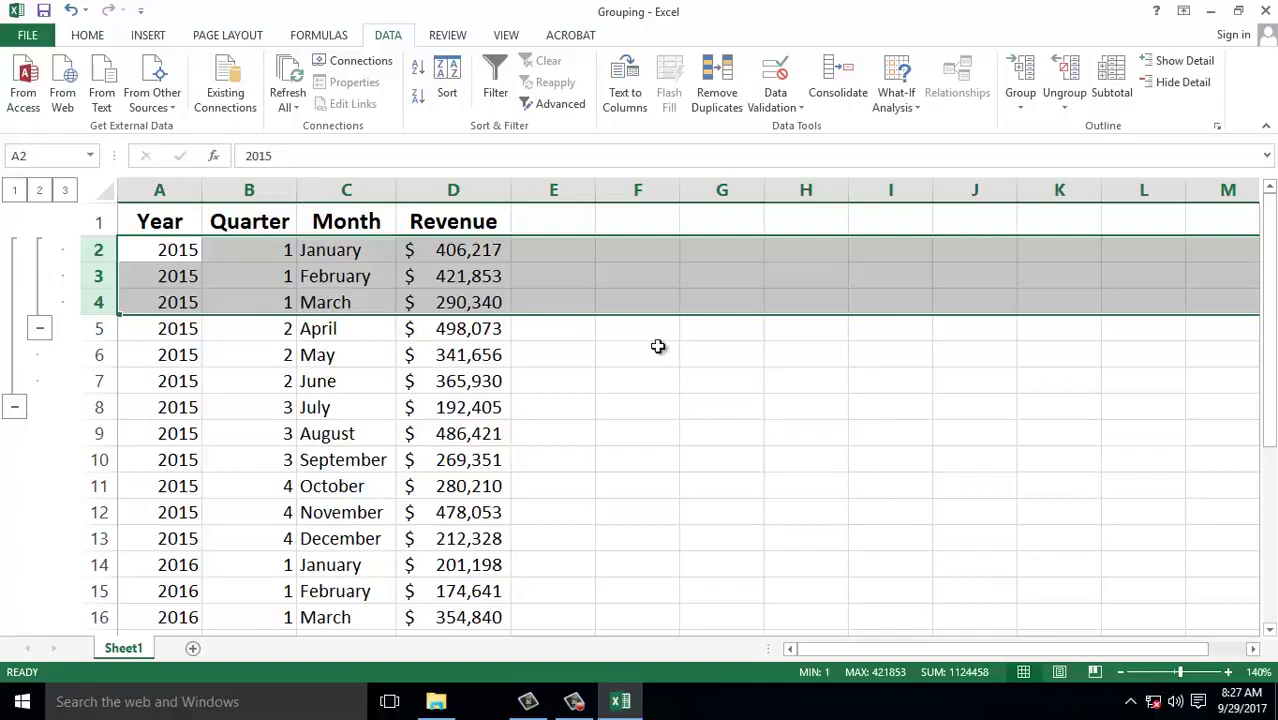
Step: Ungroup rows 2–4, removing the nested January–March level and leaving two outline levels
left_click(160, 302)
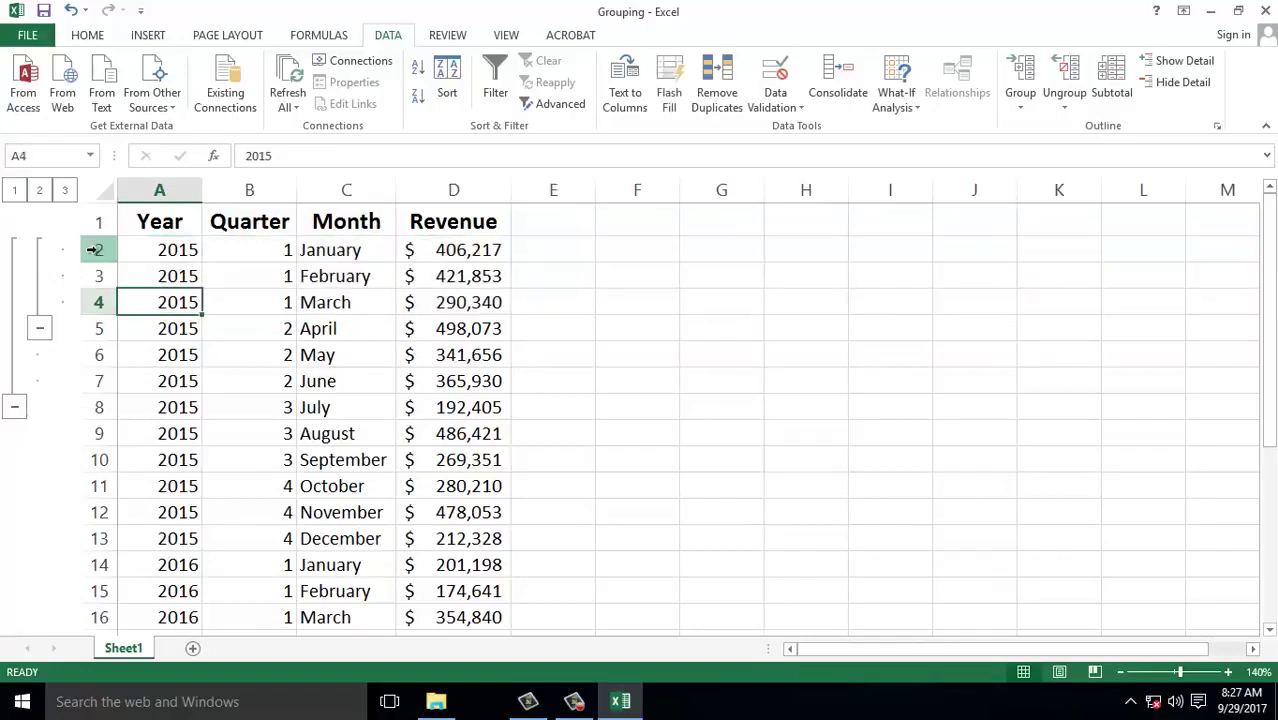
left_click_drag(93, 250, 92, 297)
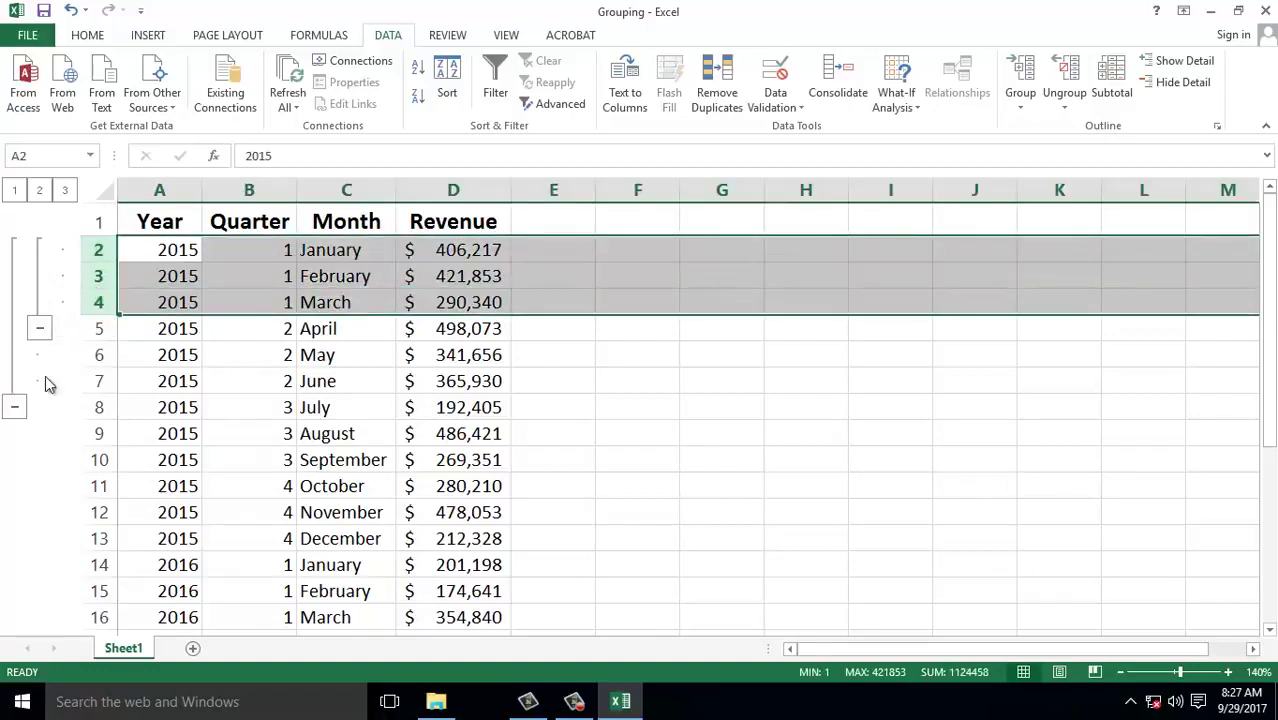
left_click(1073, 77)
left_click(92, 355)
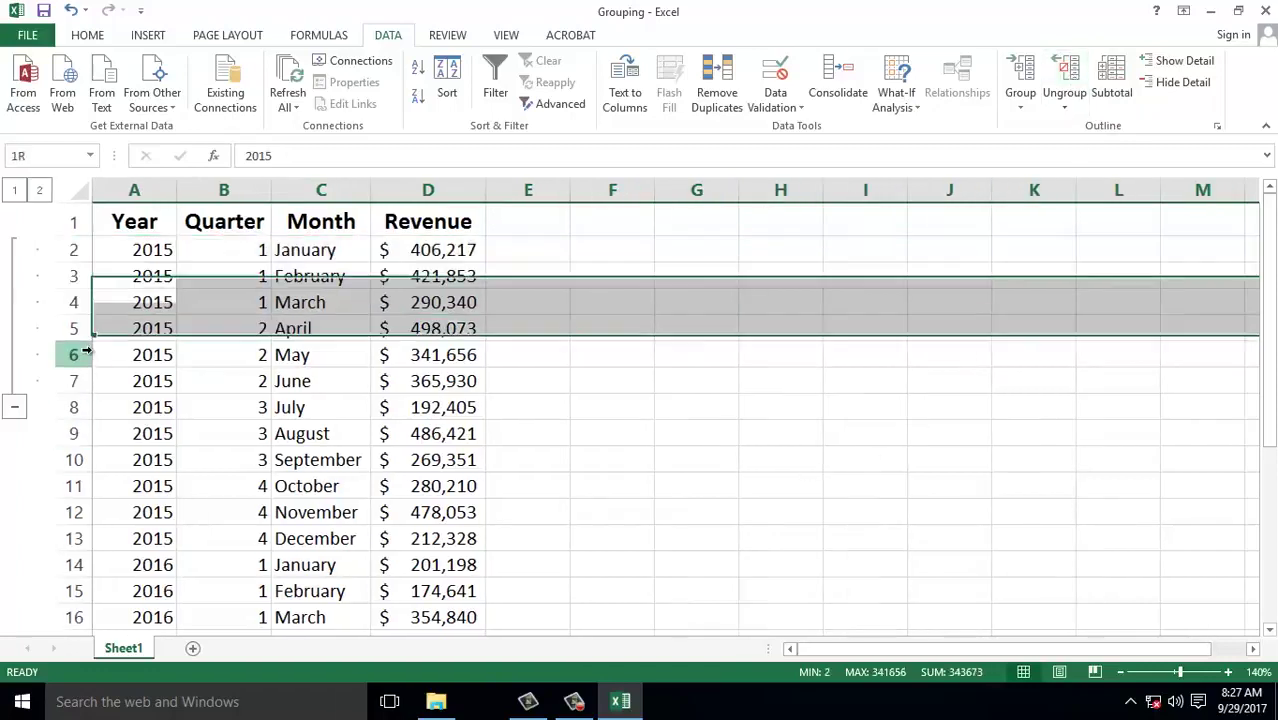
left_click(138, 414)
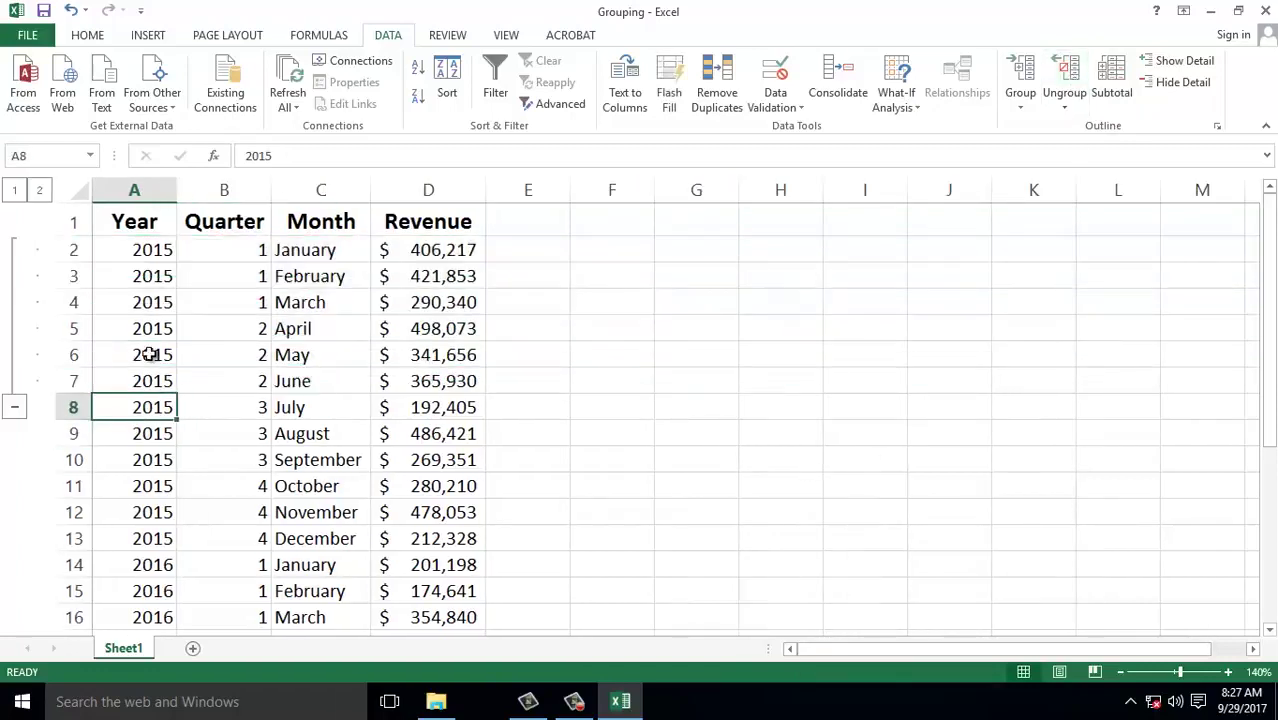
left_click(150, 302)
left_click(145, 255)
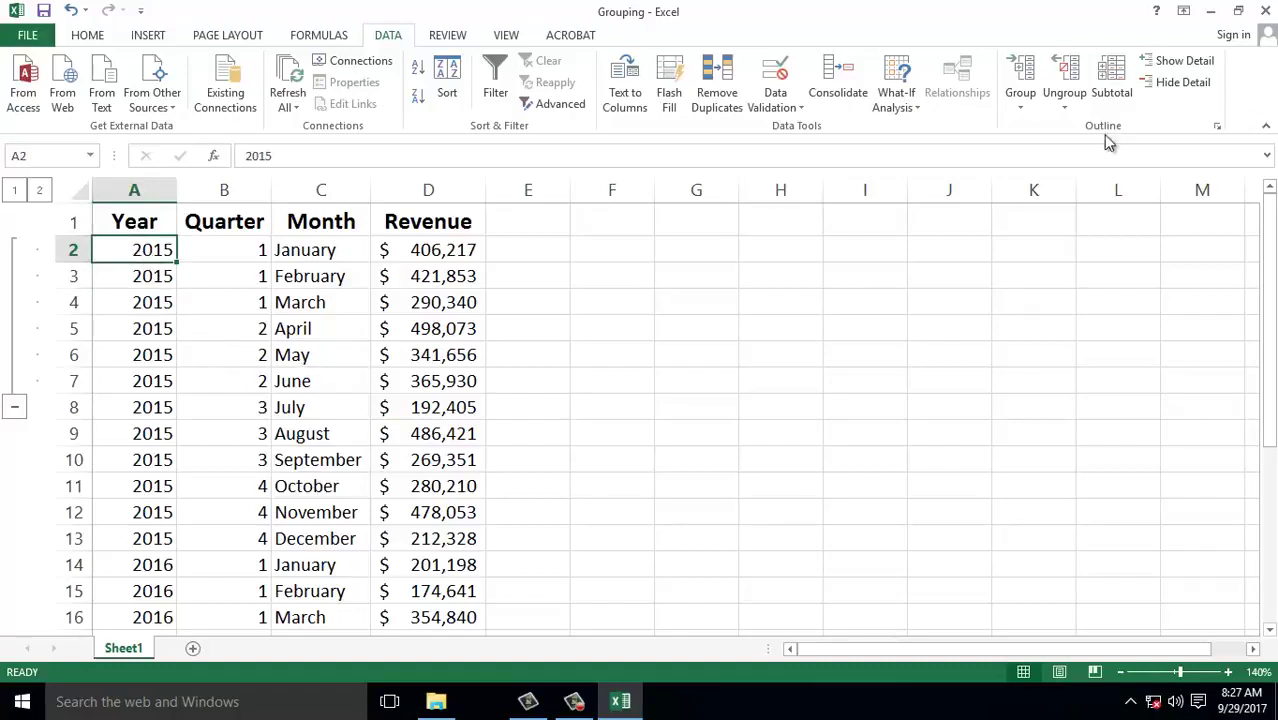
Step: Use Ungroup > Clear Outline to remove every remaining row grouping from the sheet
left_click(1064, 112)
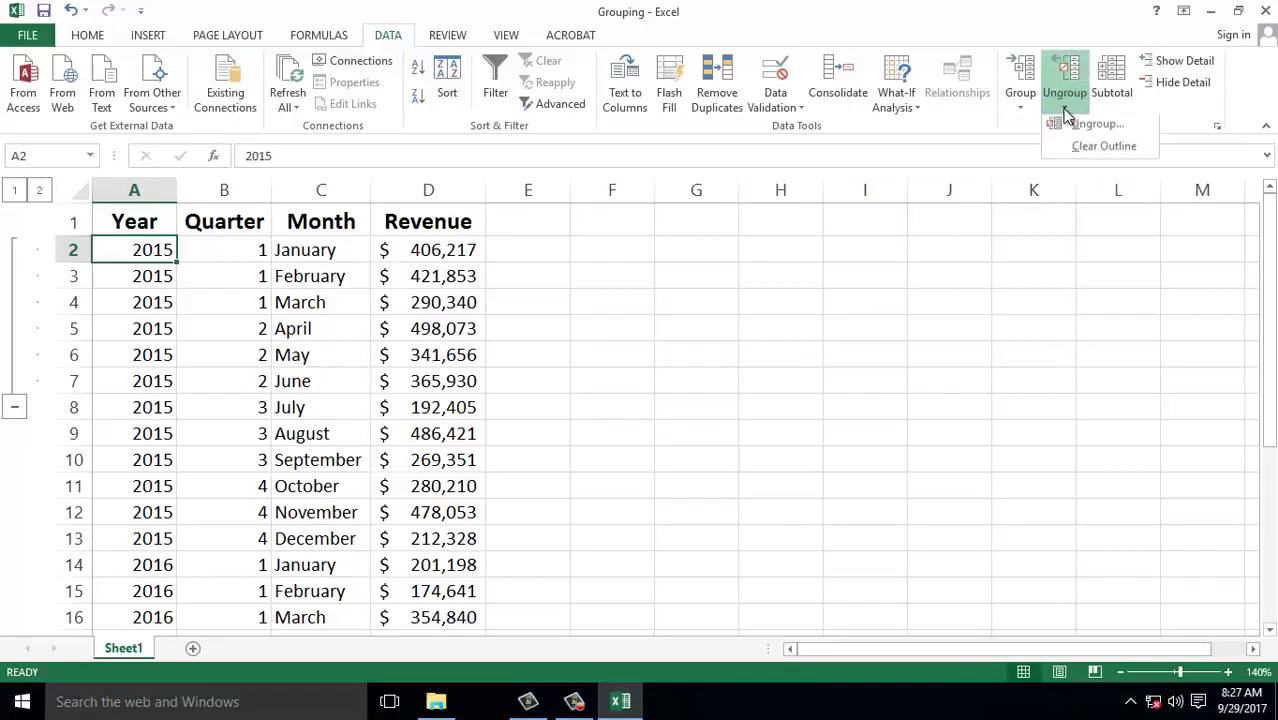
left_click(1104, 150)
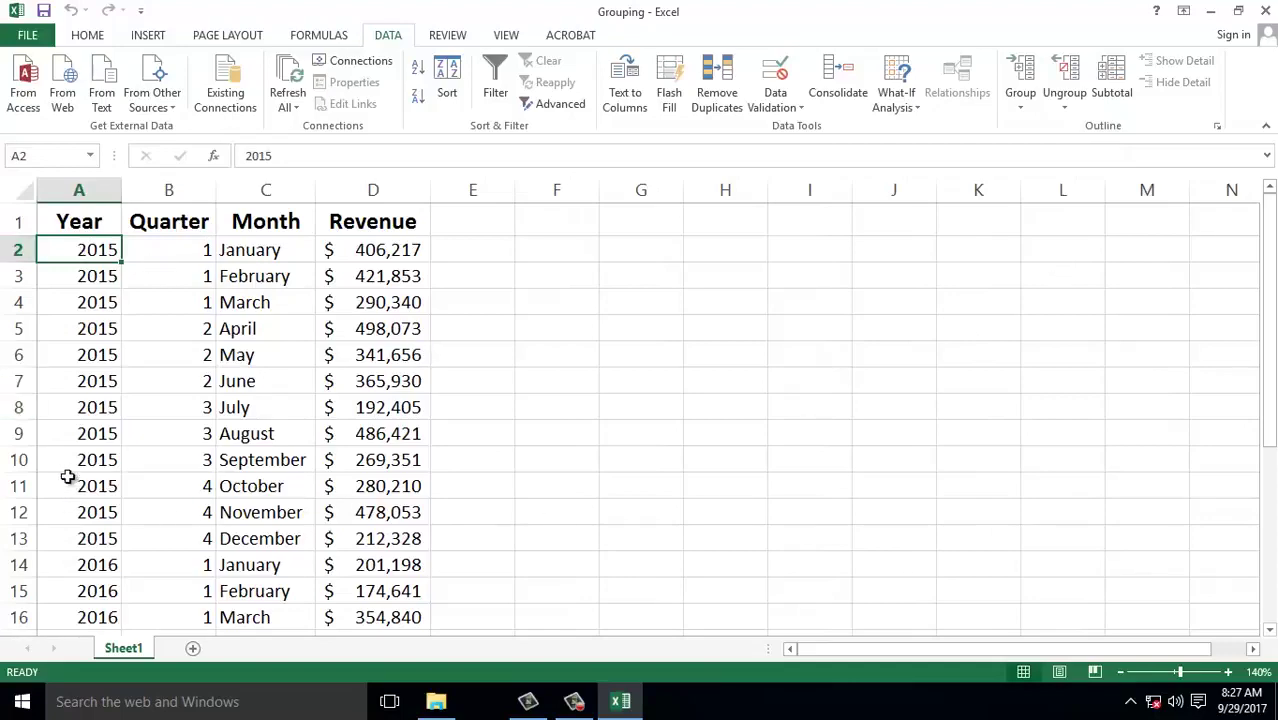
scroll(114, 302, "down", 4)
scroll(114, 302, "up", 4)
left_click(114, 303)
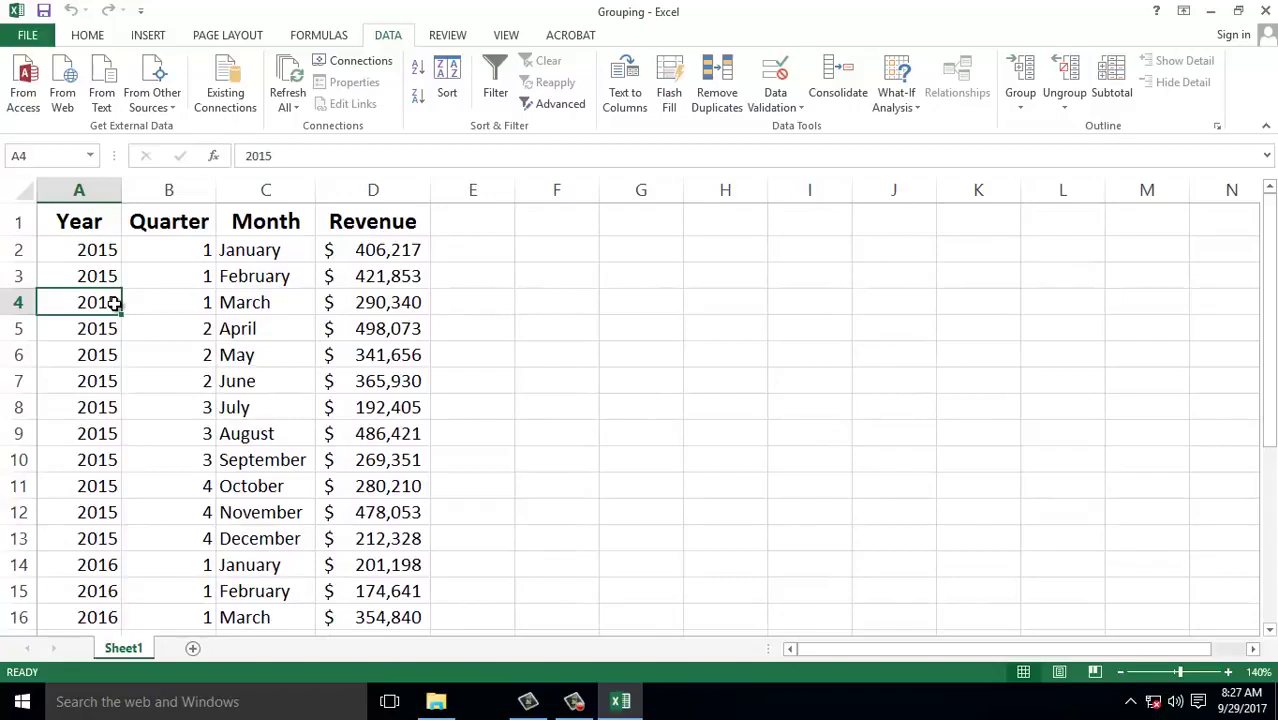